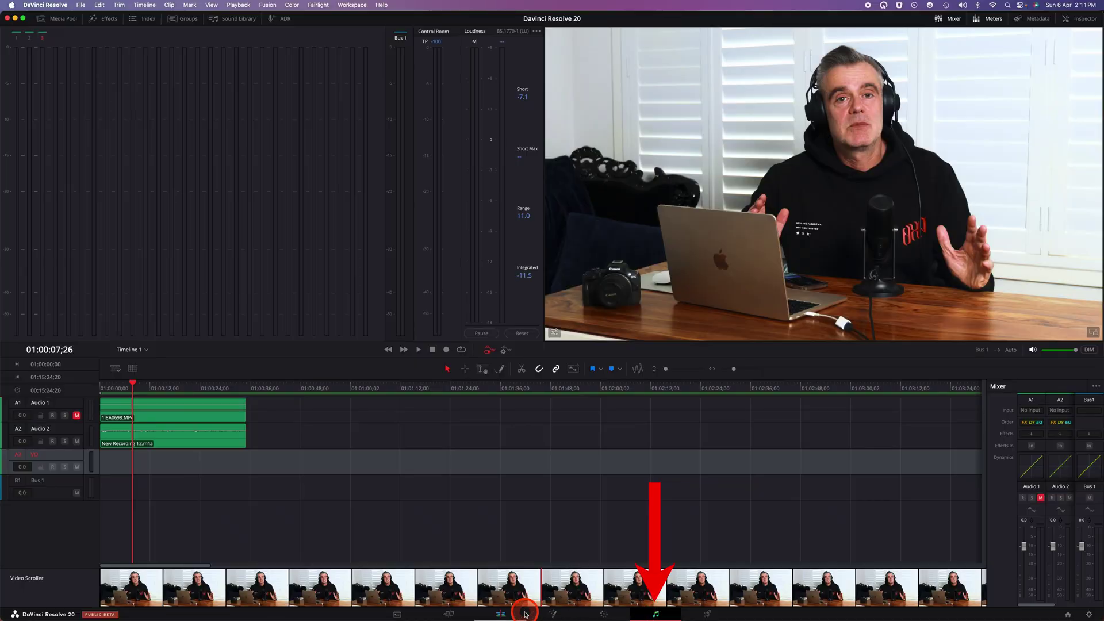
Step: On the Edit page, open the voiceover recorder and keep Built-in Microphone as the audio input
click(502, 614)
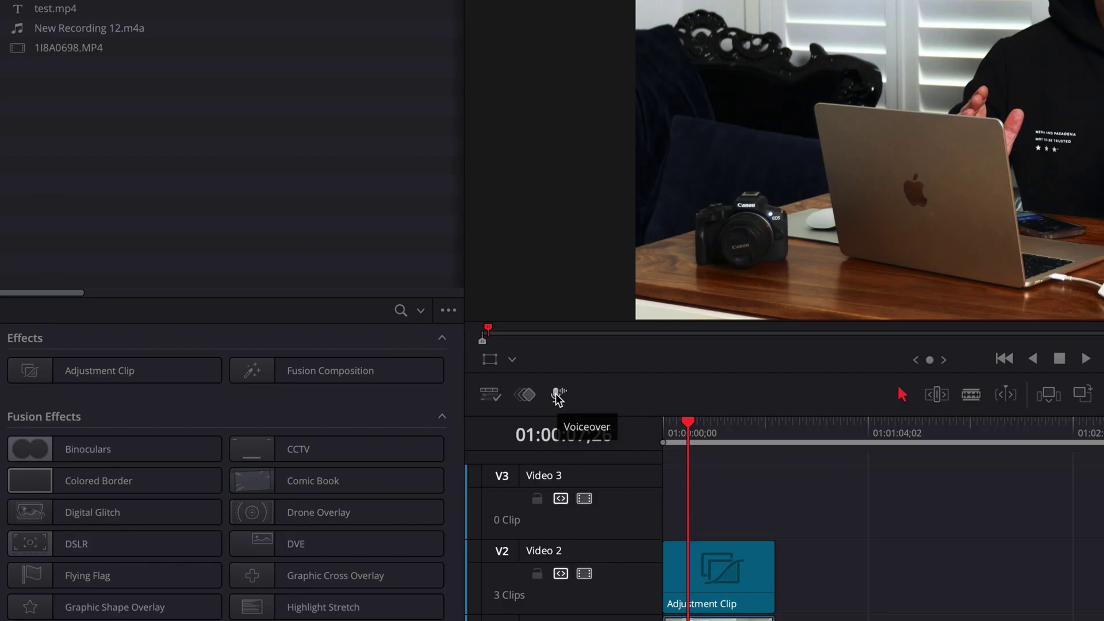
click(349, 331)
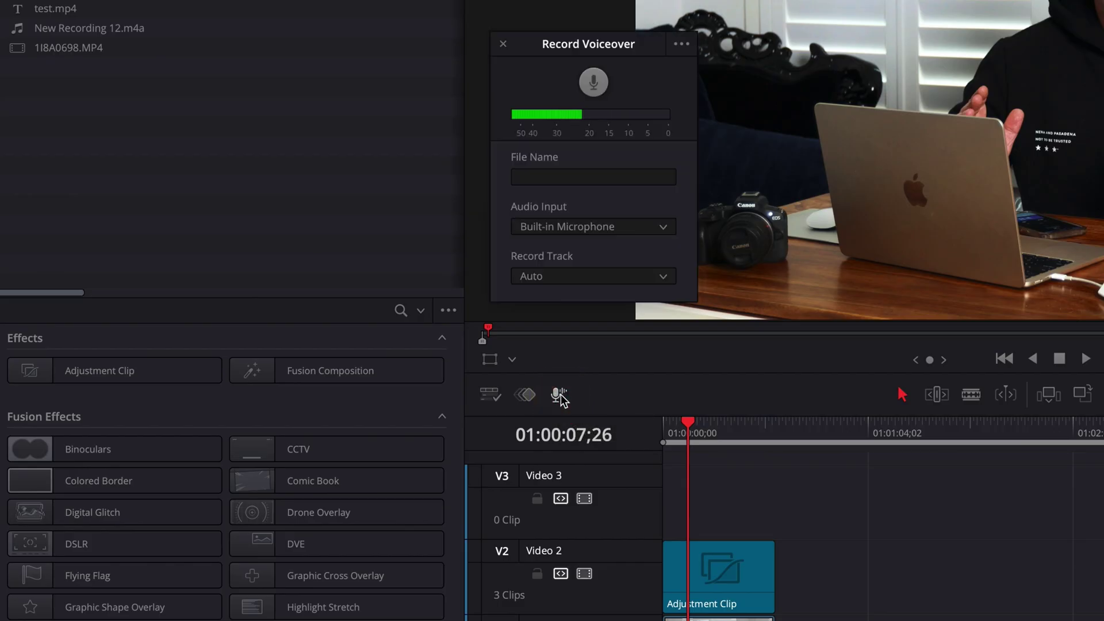
click(566, 410)
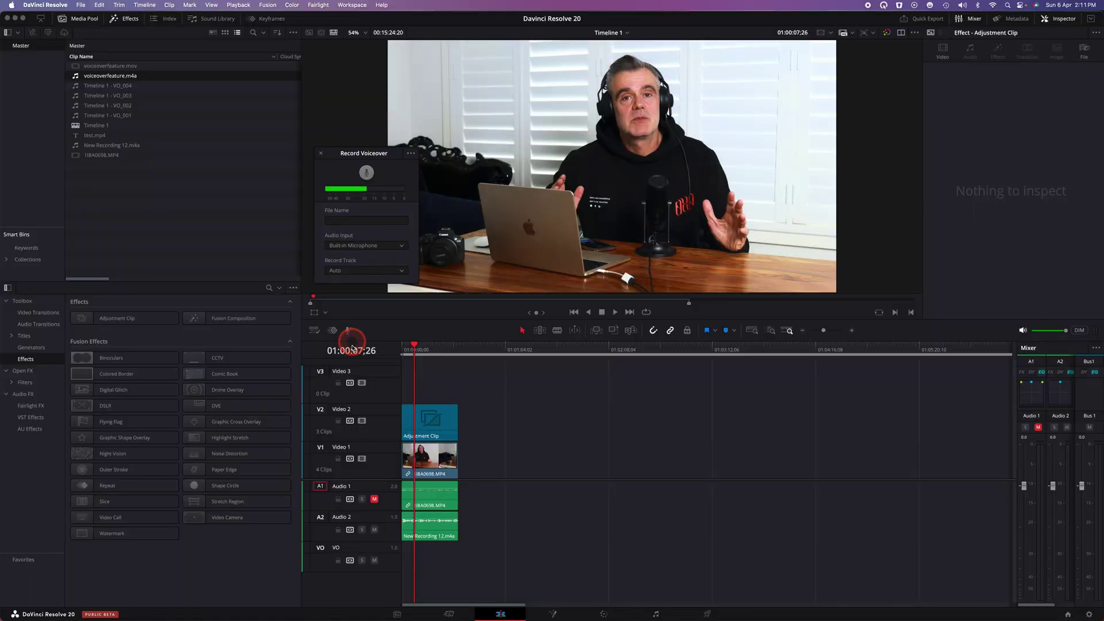
click(400, 246)
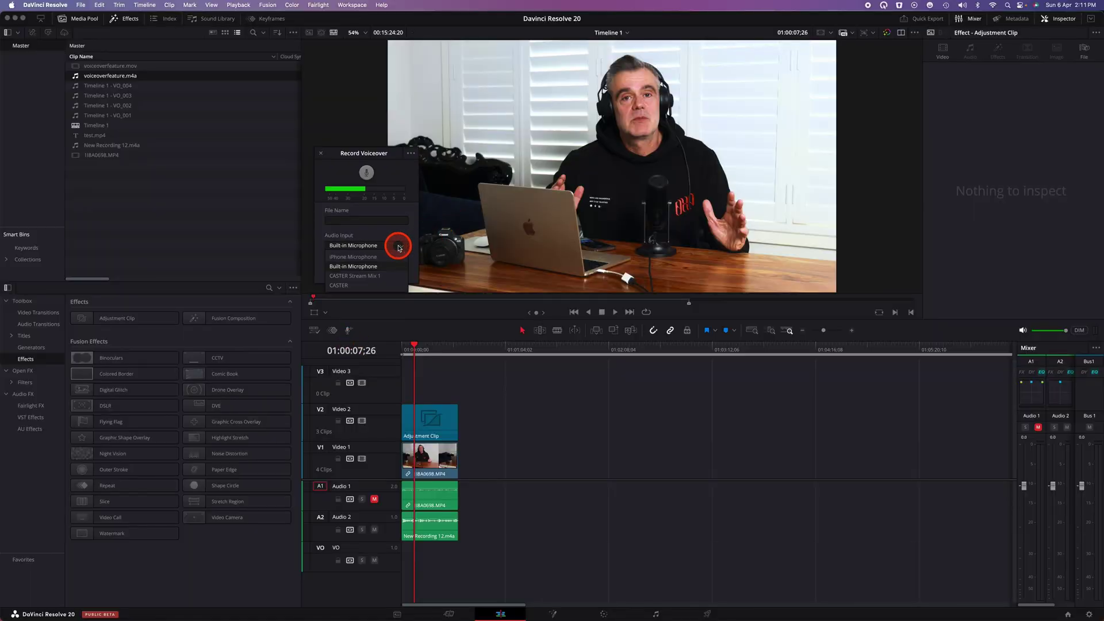
click(397, 234)
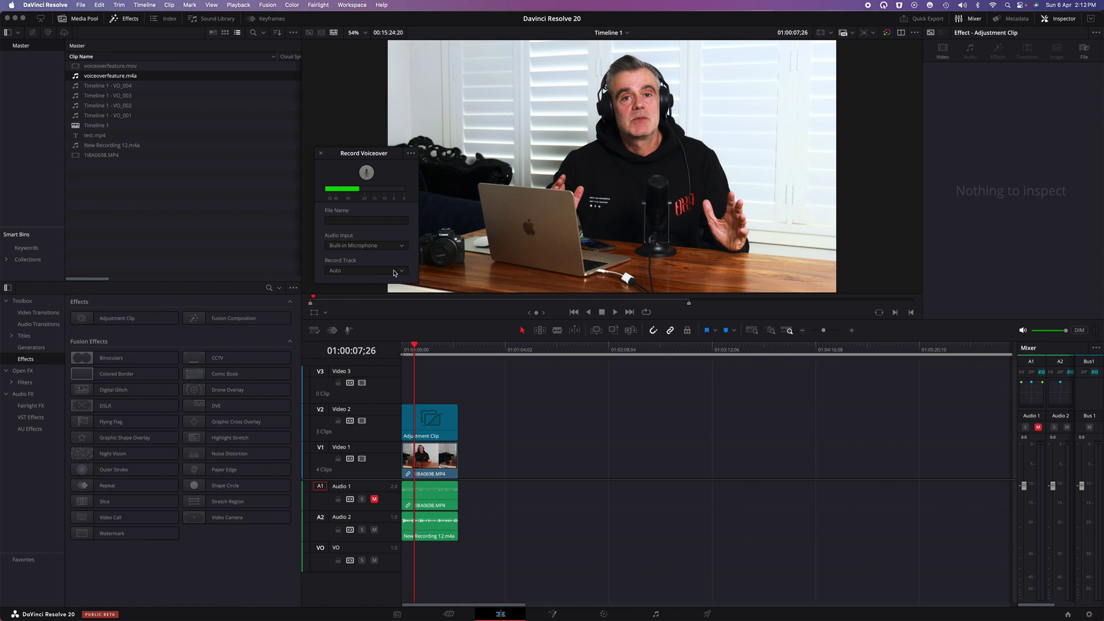
Step: Check the recording file name field, close the recorder and return to the Cut page
click(341, 219)
click(342, 218)
click(321, 153)
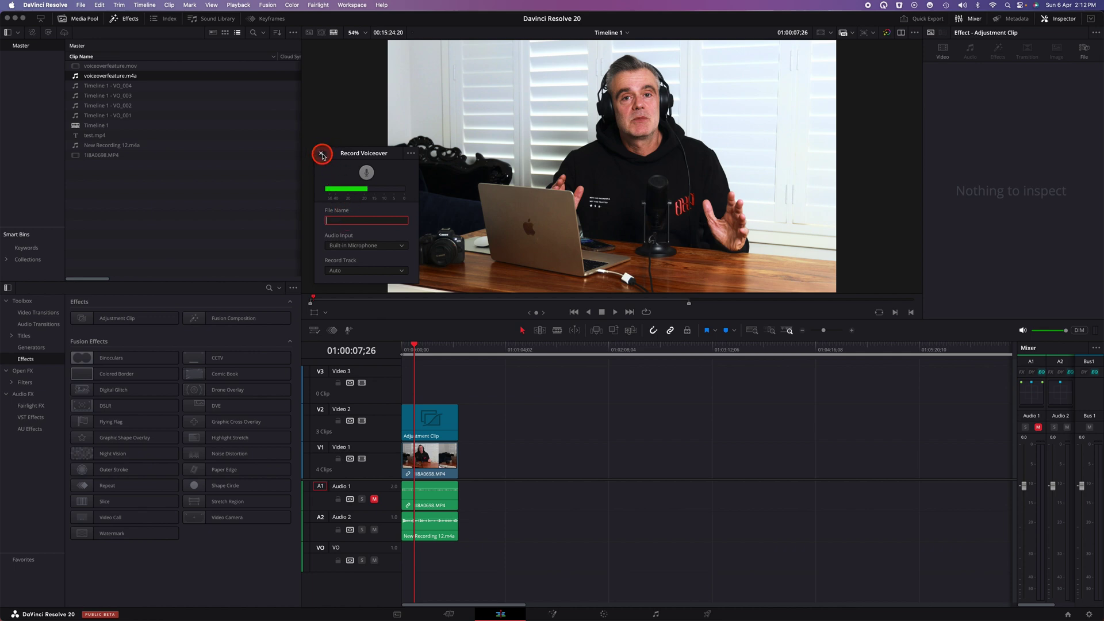
click(449, 614)
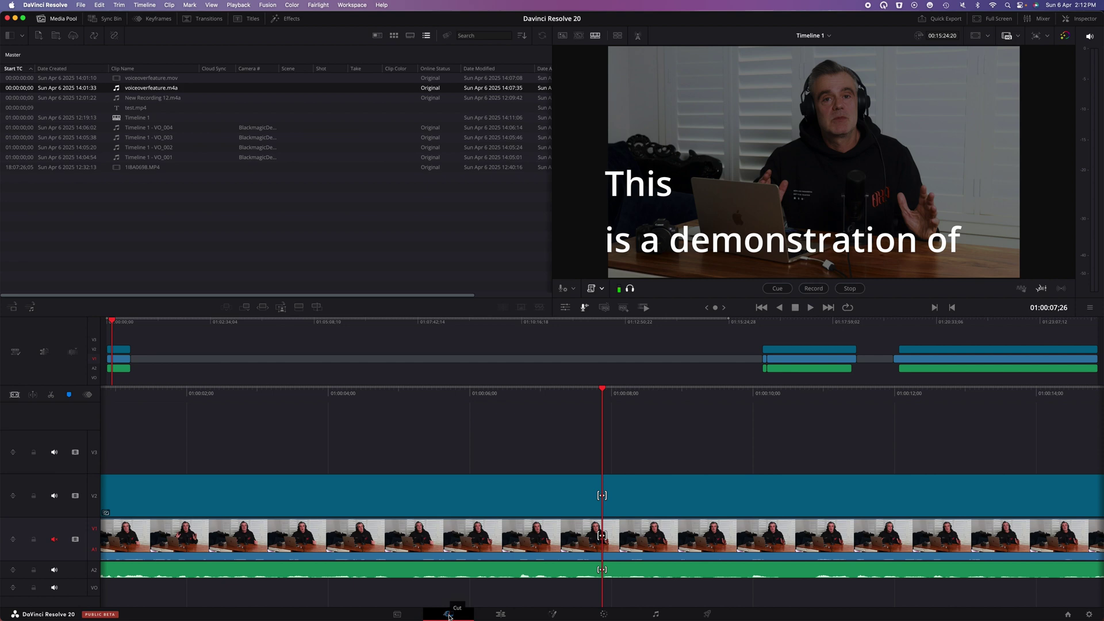
Step: Open the Cut page voiceover settings and review the audio input and record track
click(450, 615)
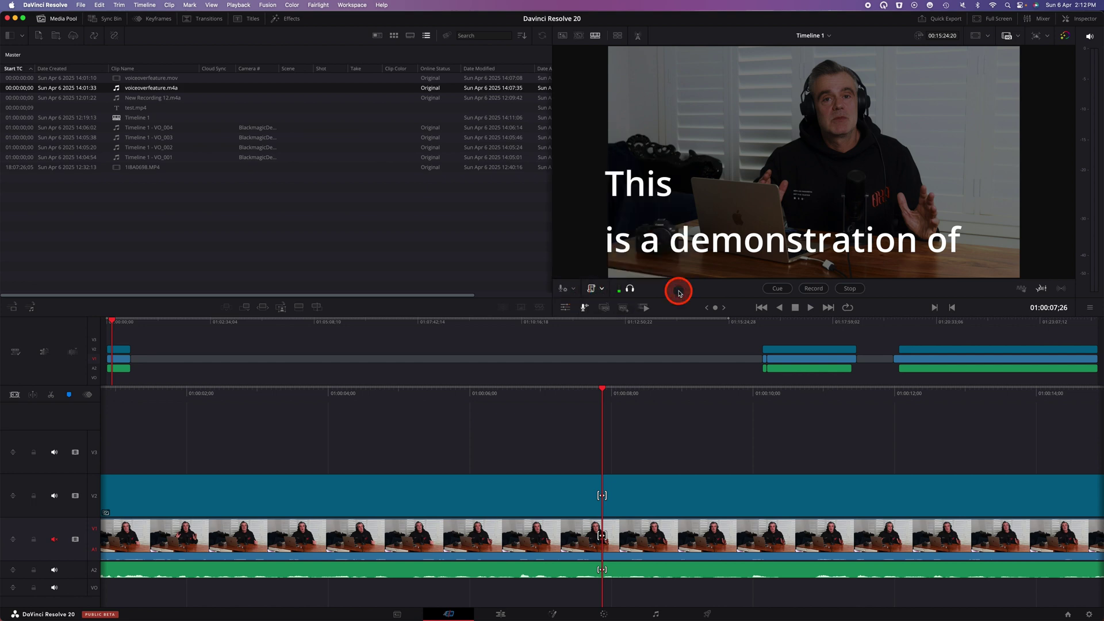
click(572, 289)
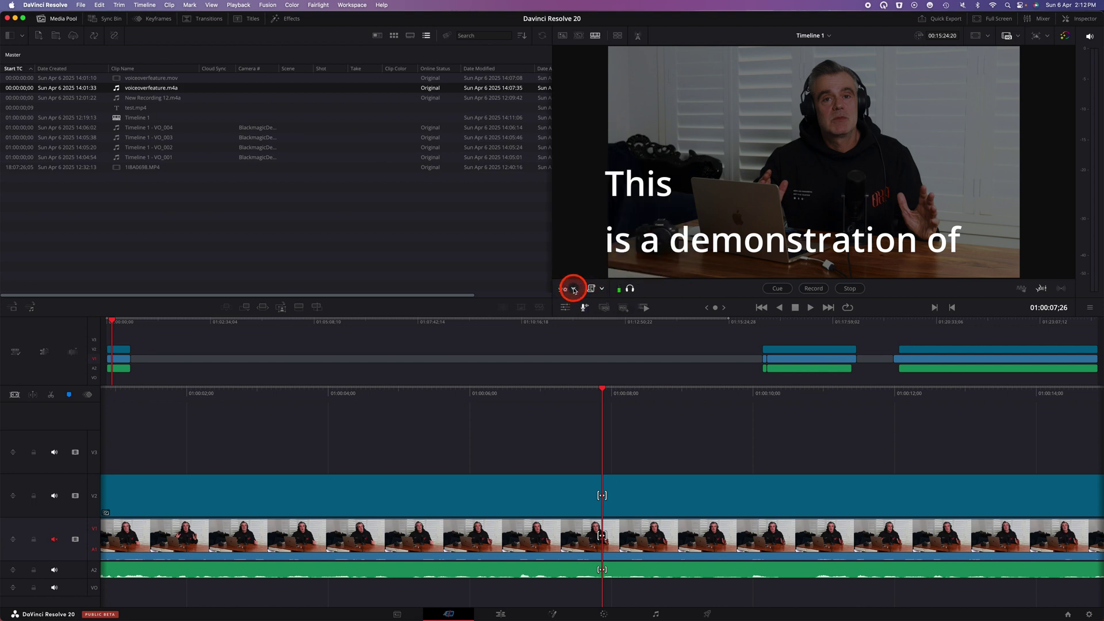
click(574, 289)
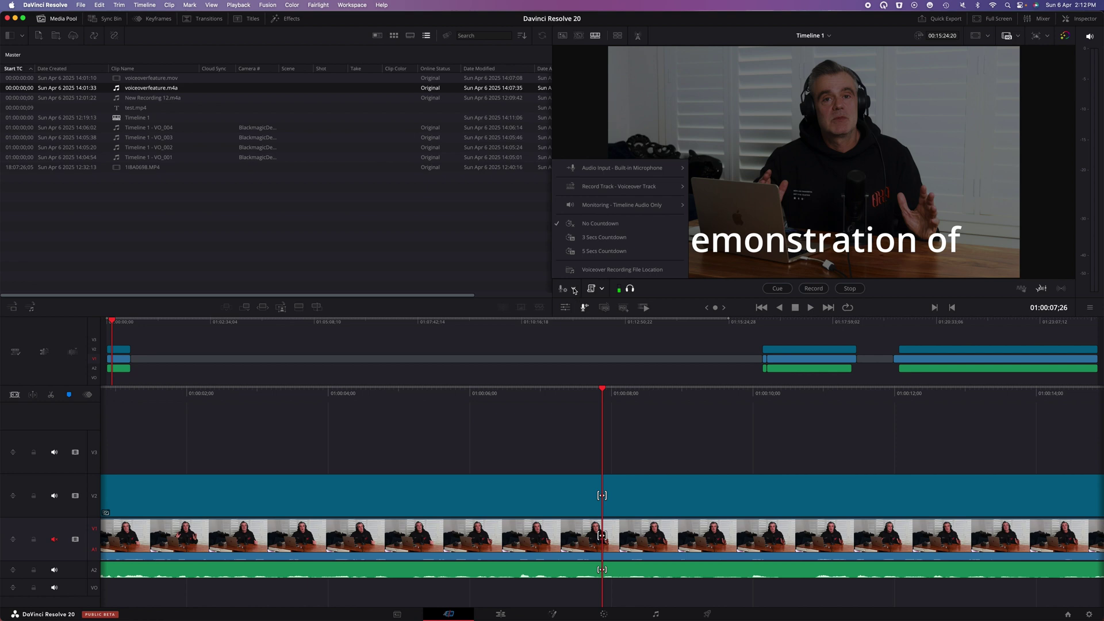
click(642, 170)
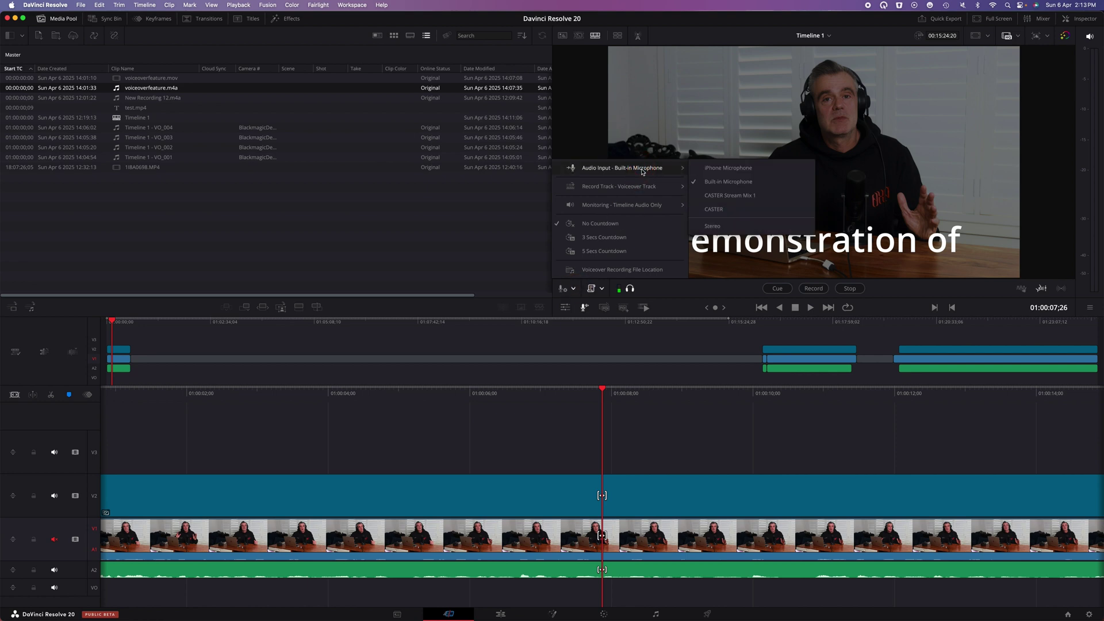
click(636, 186)
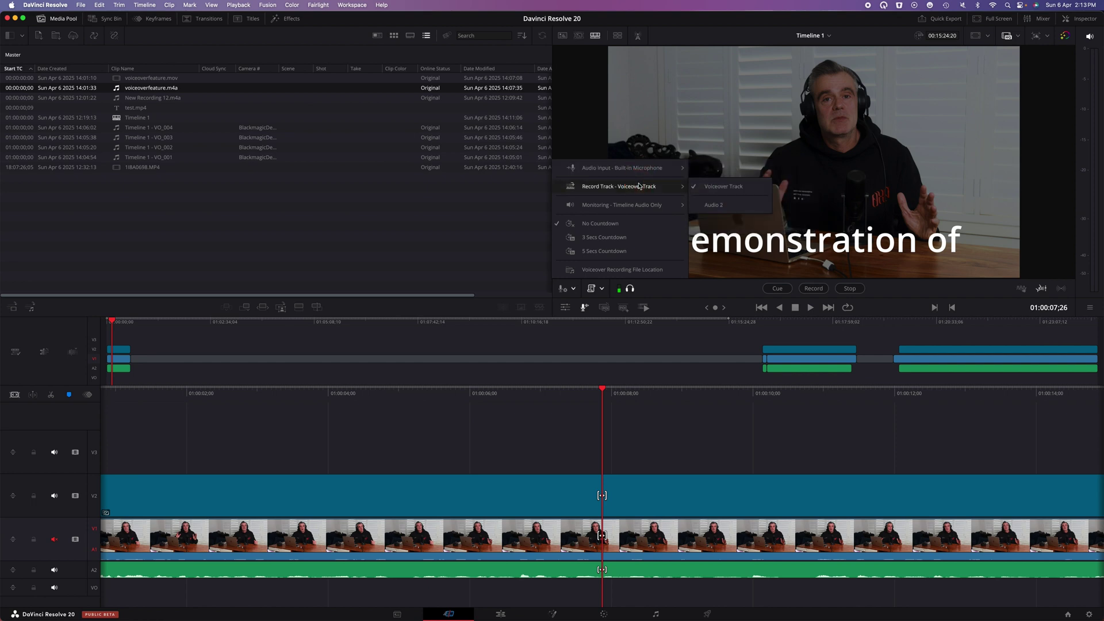
Step: Review the monitoring options, then choose the 5 Secs Countdown before recording
click(636, 205)
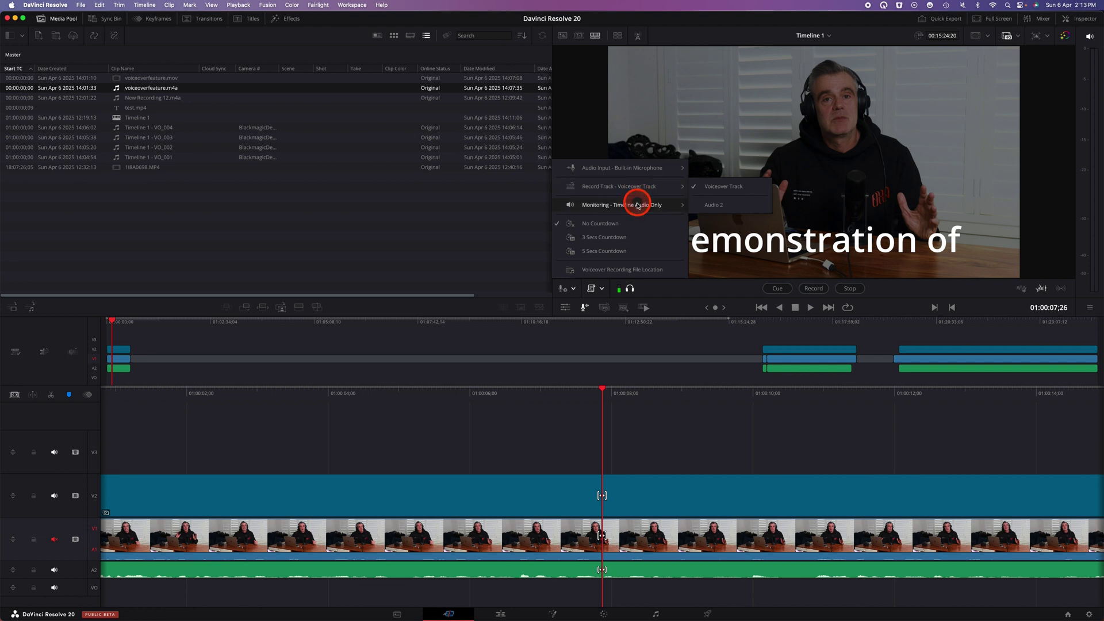
click(769, 204)
click(753, 205)
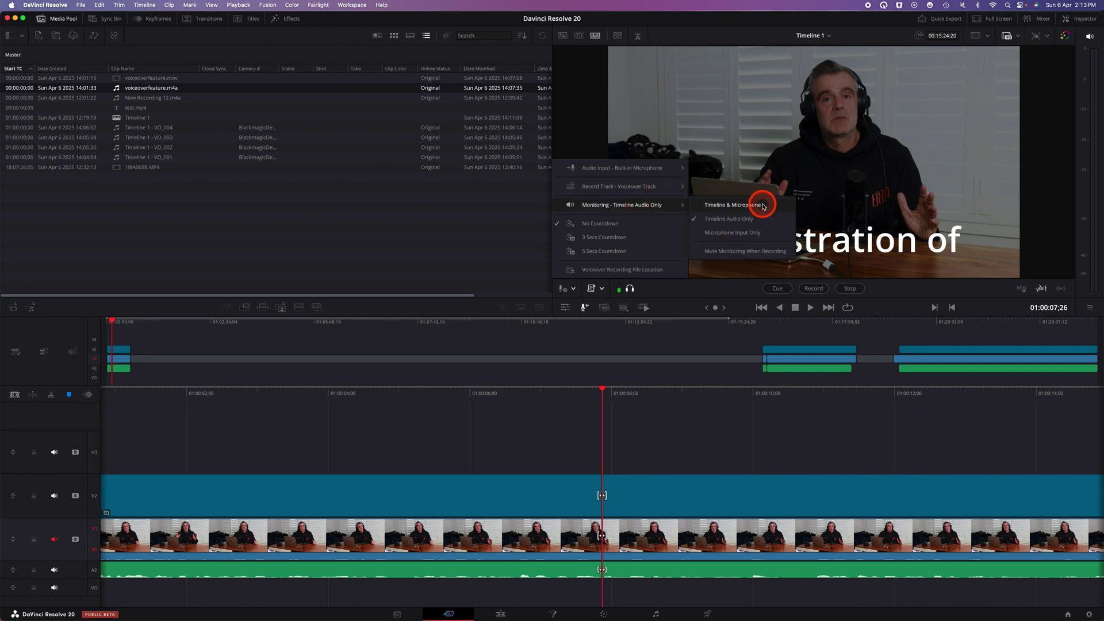
click(749, 235)
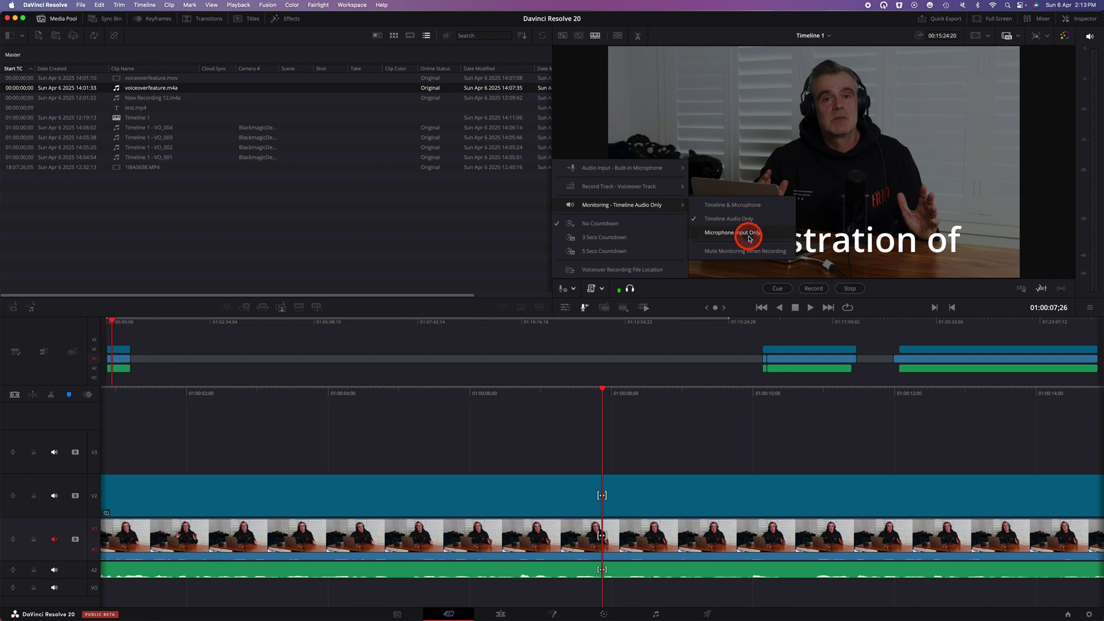
click(750, 238)
drag(749, 238, 745, 254)
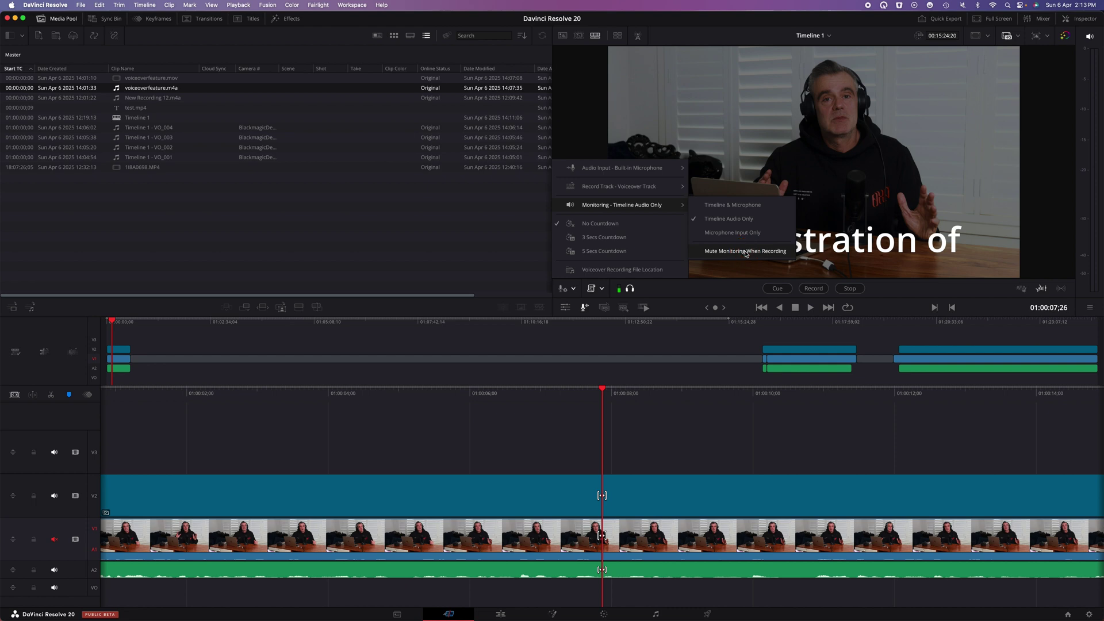
drag(745, 255, 620, 251)
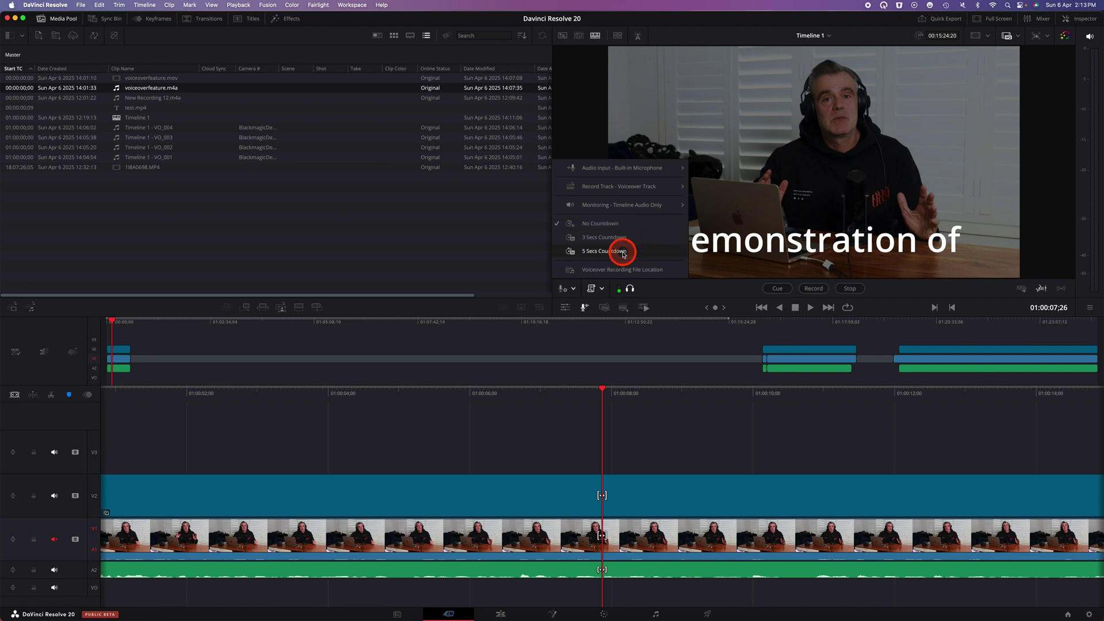
drag(574, 291, 673, 271)
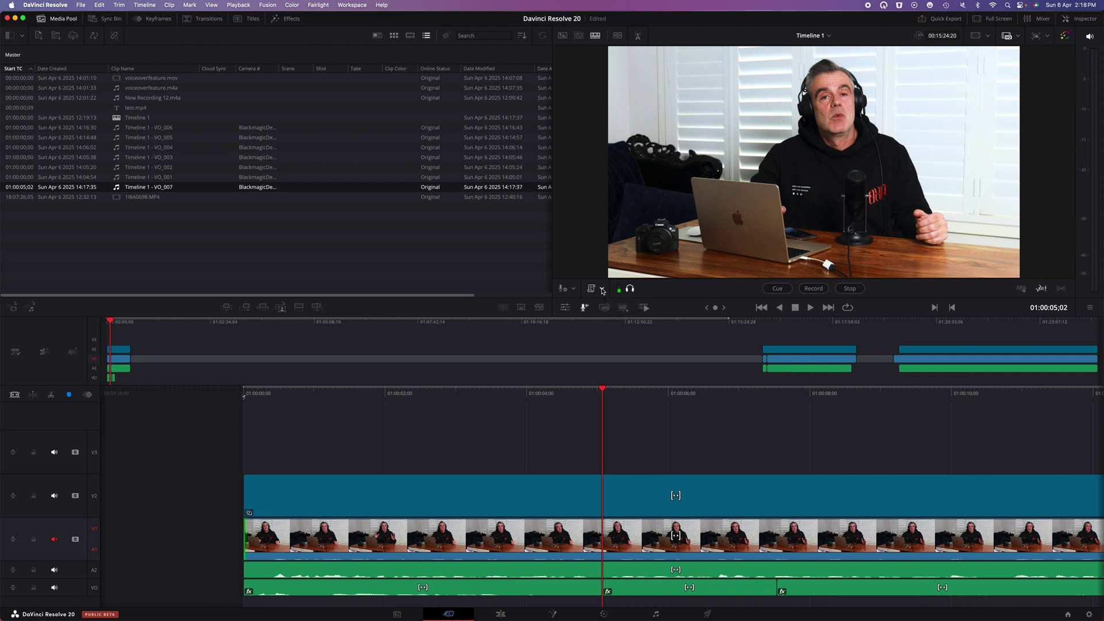
Step: Load testscript1.txt as the teleprompter script over the viewer and cue back to the start
click(602, 289)
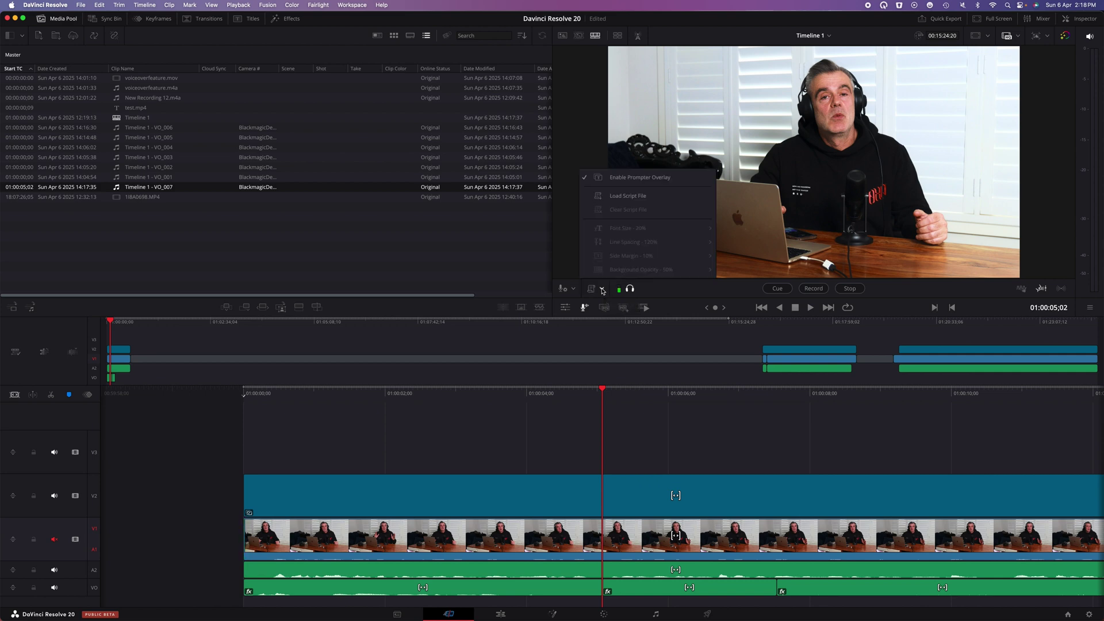
click(642, 199)
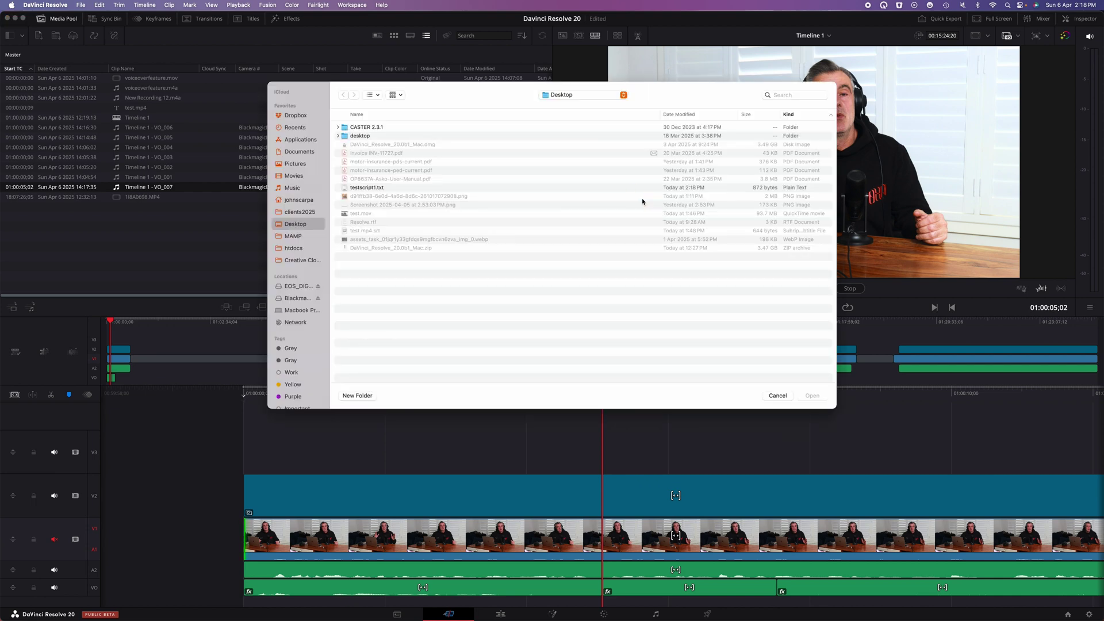
click(368, 187)
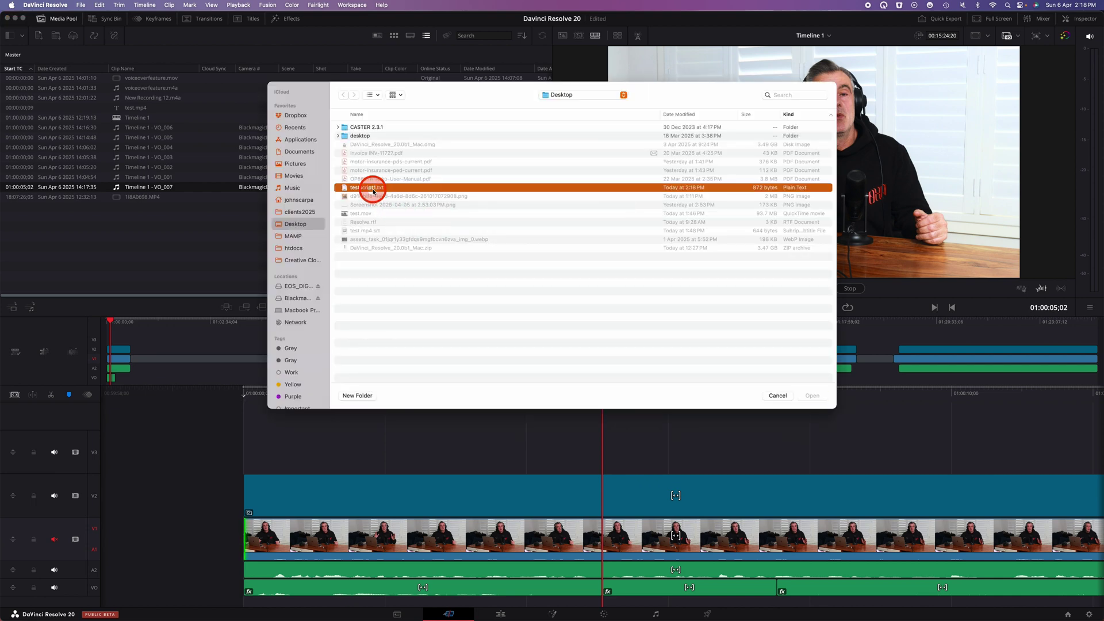
click(812, 395)
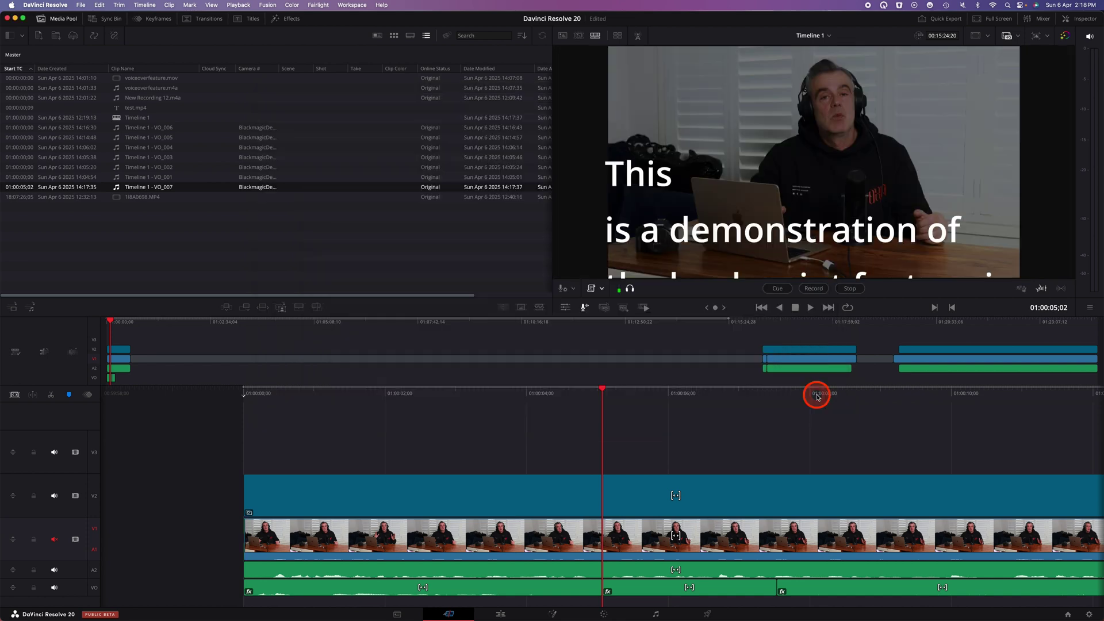
click(818, 394)
click(777, 289)
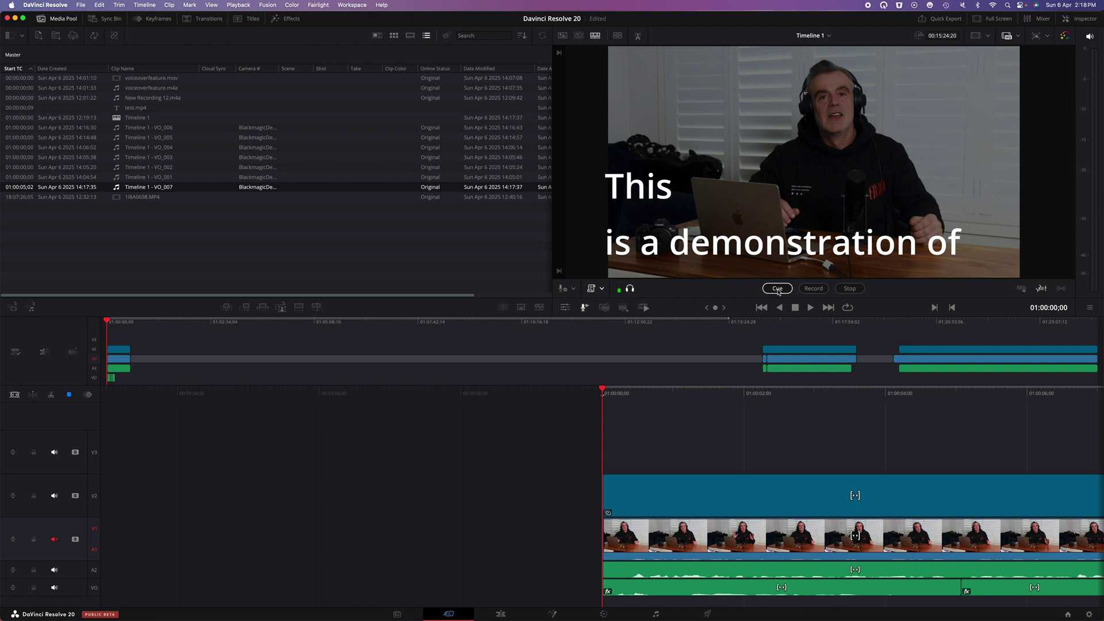
Step: Record a voiceover take while reading the script, then stop to keep it as VO_009
click(811, 289)
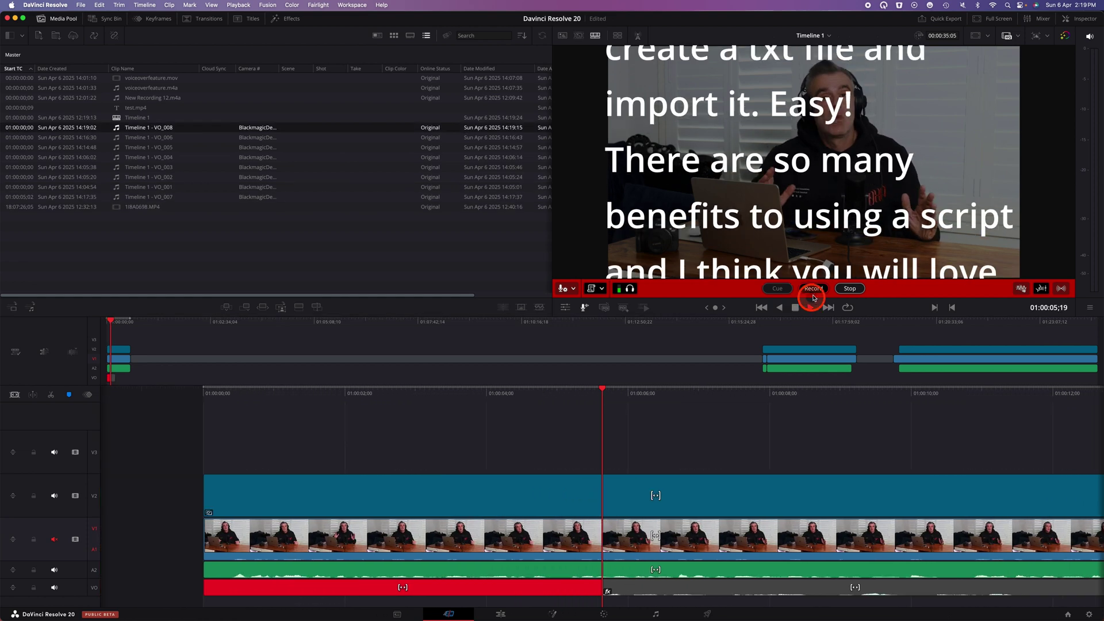
click(849, 289)
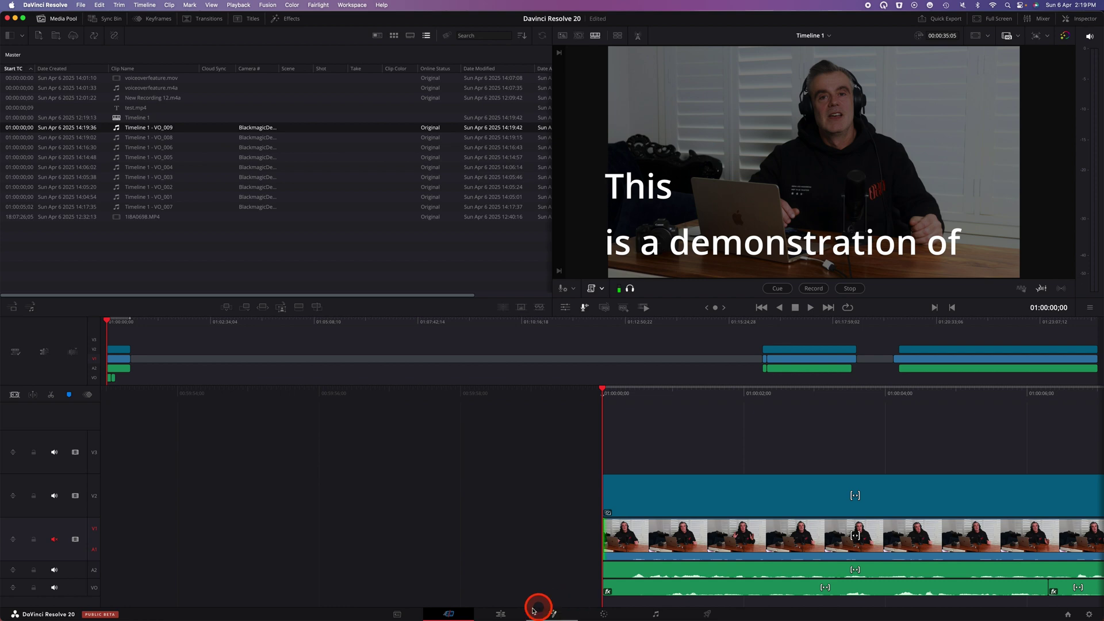
Step: Inspect the VO track on the Edit page around 01:01:34;21, then start a countdown take from the Cut page
click(500, 614)
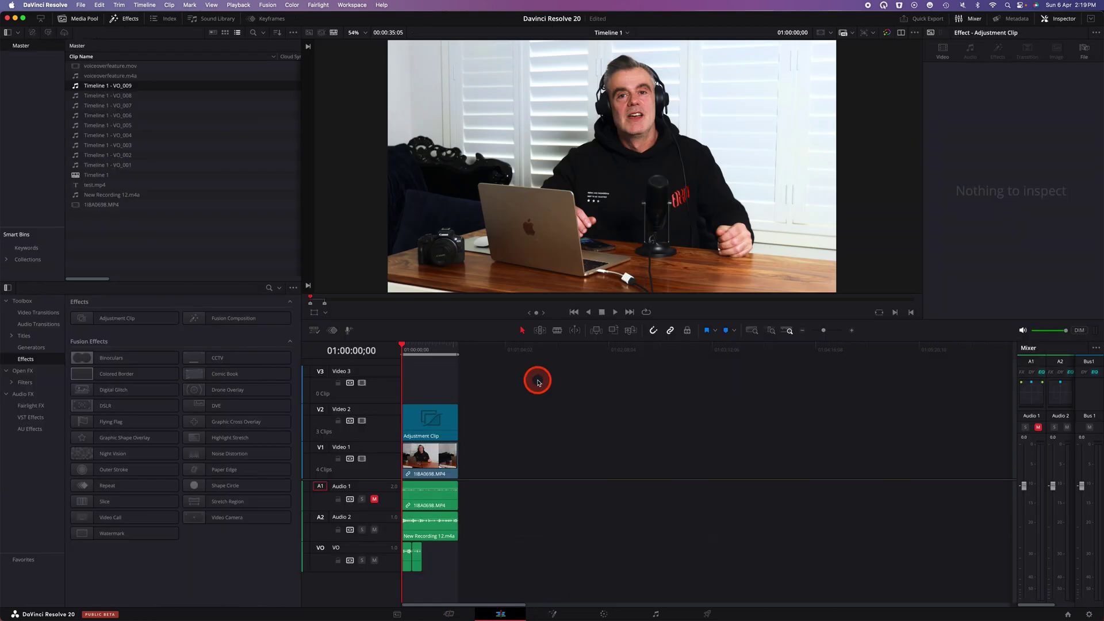
drag(458, 354, 554, 362)
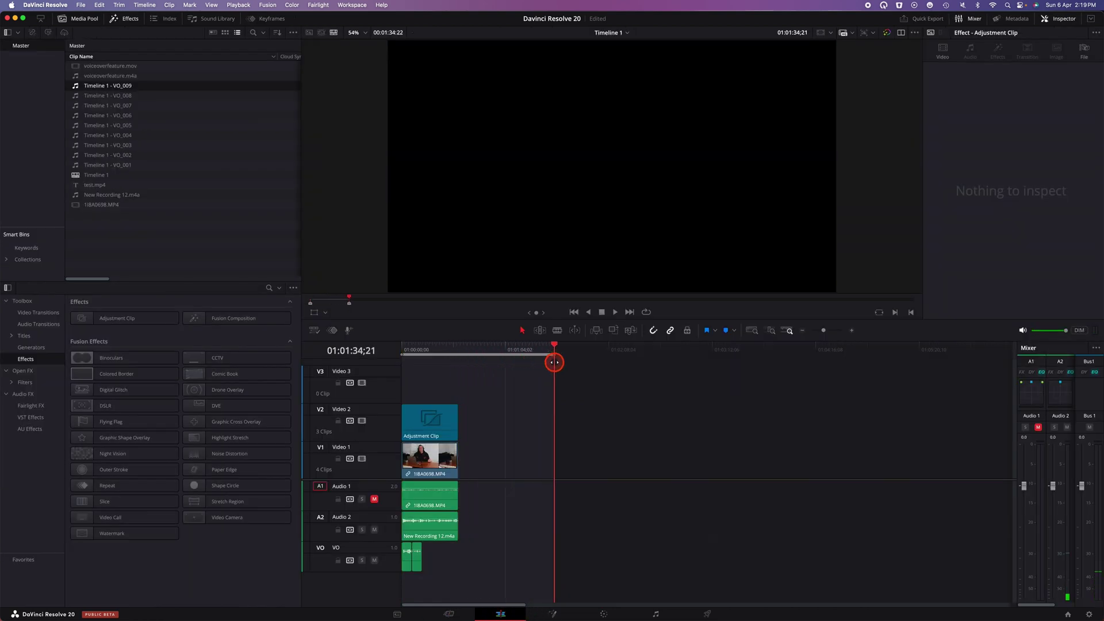
click(451, 614)
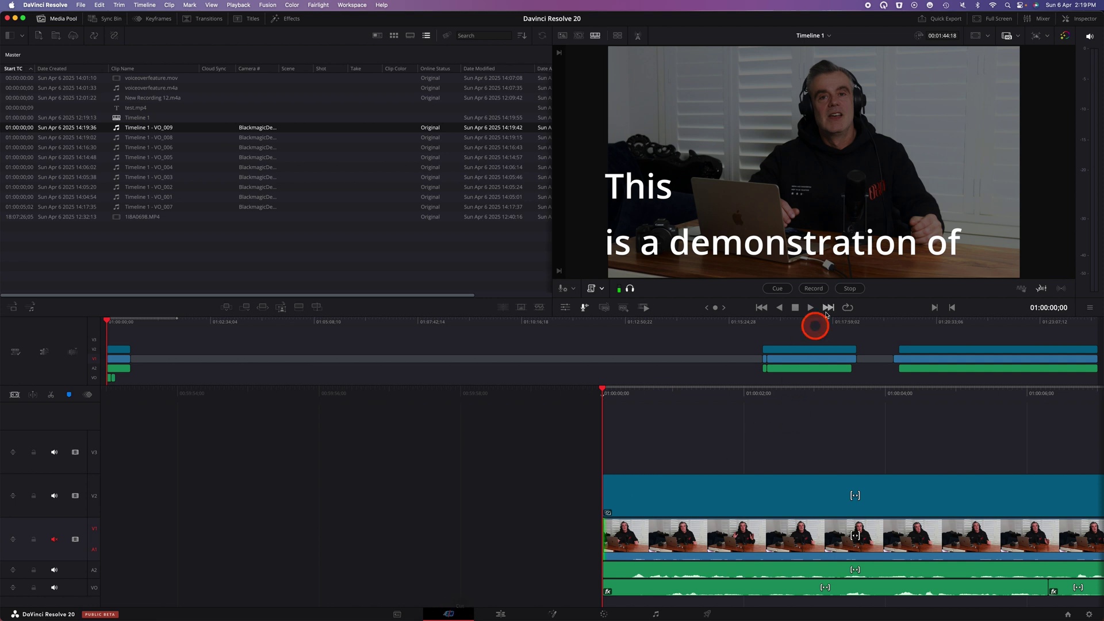
click(813, 288)
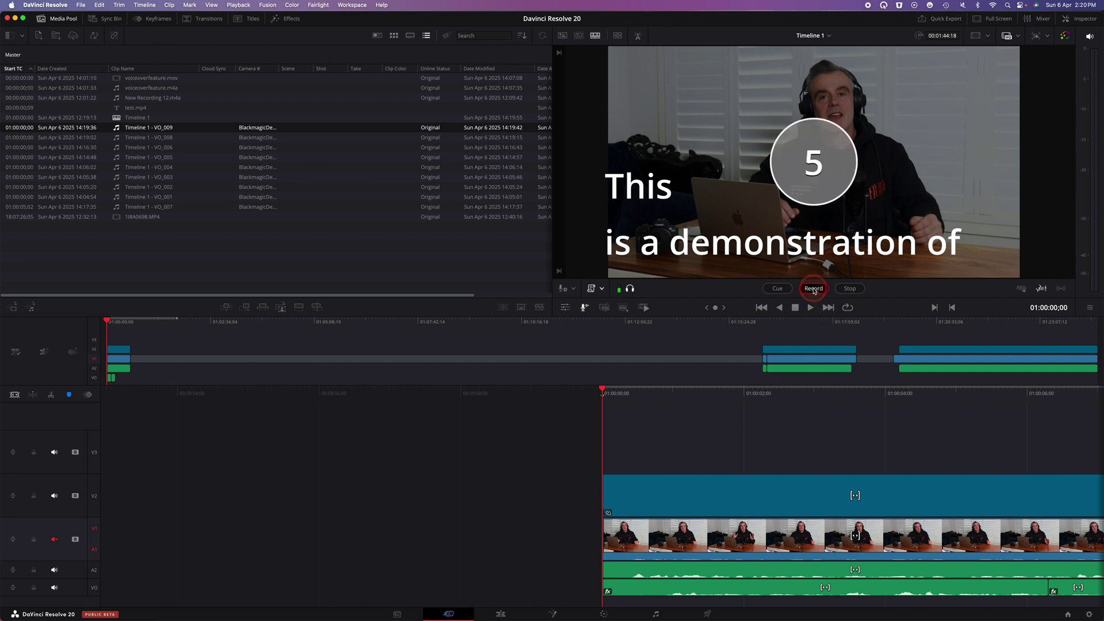